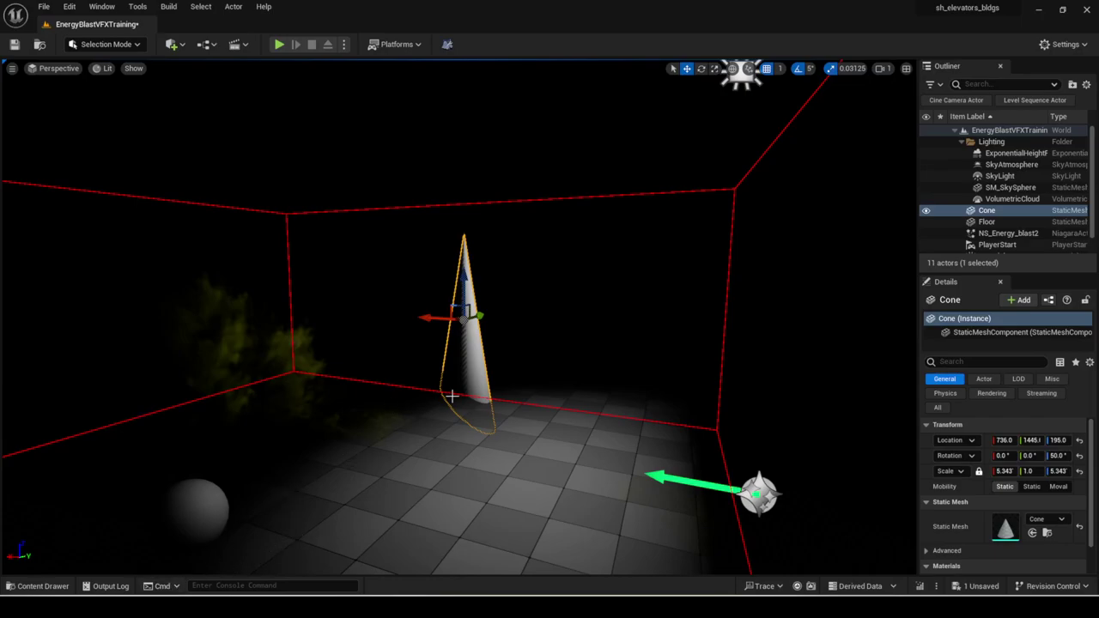
Step: Orbit the viewport toward the cone and raise it to look down on the smoke room
{"action": "right_click_drag", "start_coordinate": [451, 395], "coordinate": [461, 398]}
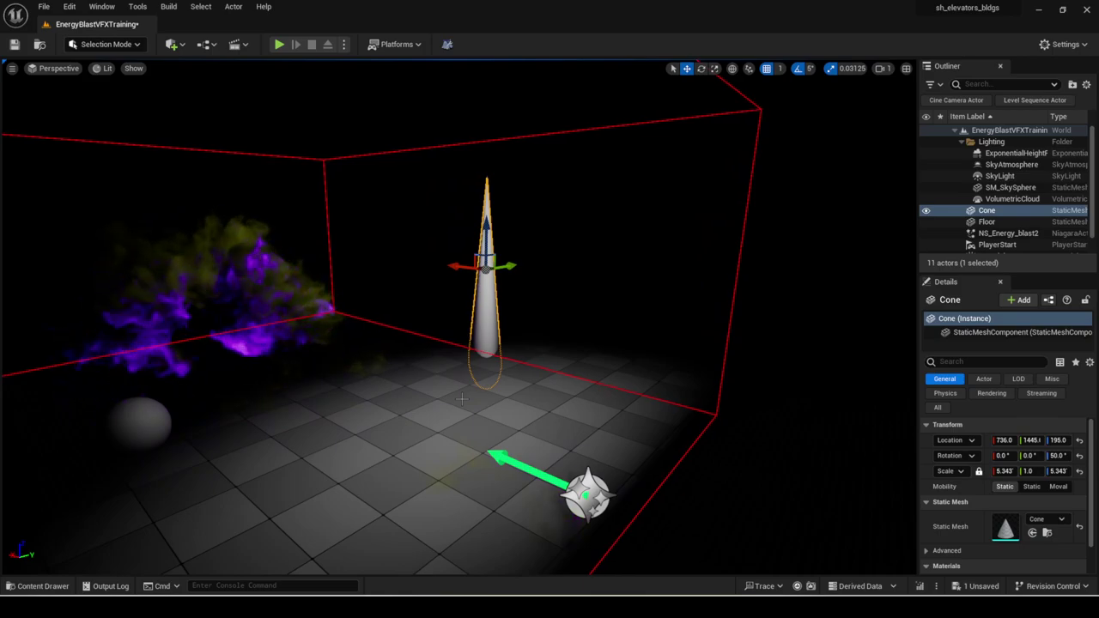
{"action": "right_click_drag", "start_coordinate": [525, 365], "coordinate": [525, 365]}
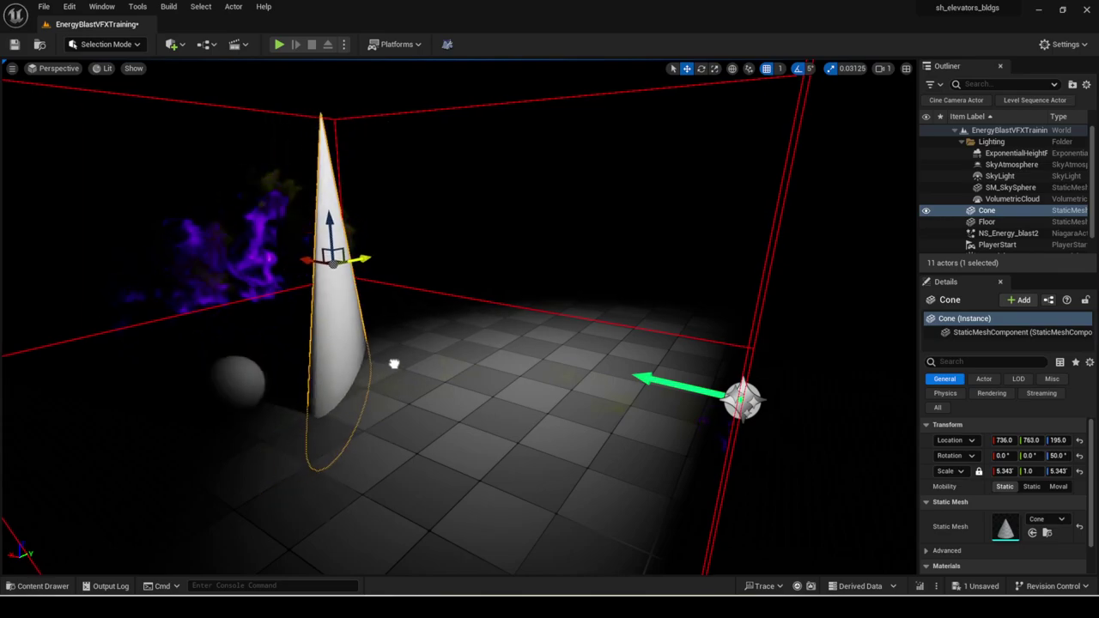
{"action": "right_click_drag", "start_coordinate": [394, 357], "coordinate": [396, 348]}
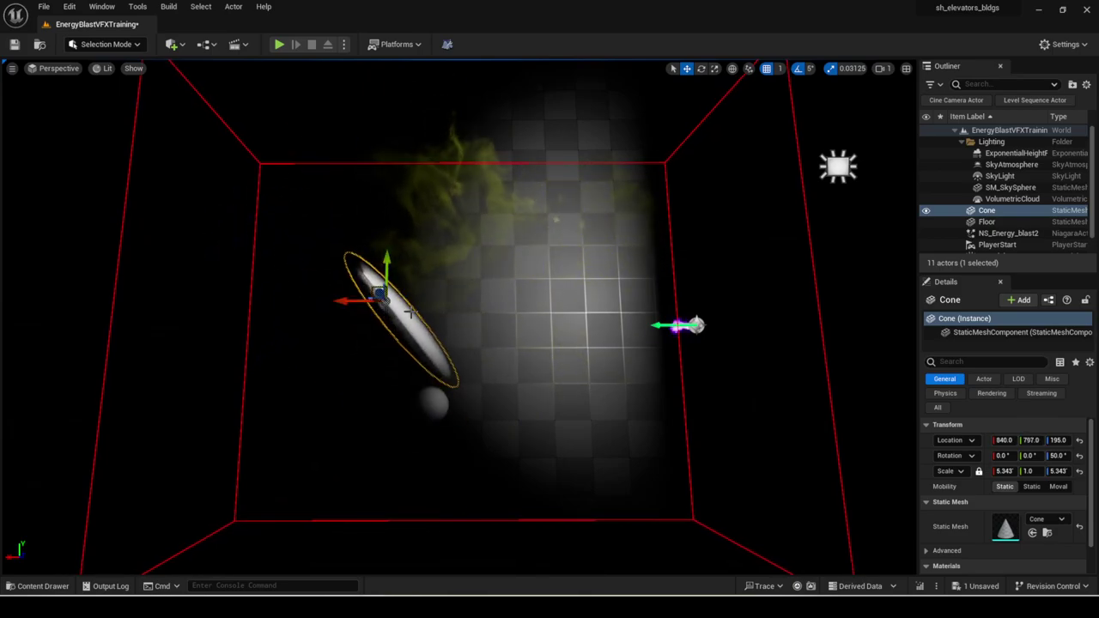
Step: Sweep the floor-level cone along X and Y back and forth through the purple smoke
{"action": "mouse_move", "coordinate": [411, 312]}
{"action": "right_mouse_down"}
{"action": "mouse_move", "coordinate": [464, 361]}
{"action": "mouse_move", "coordinate": [558, 344]}
{"action": "mouse_move", "coordinate": [394, 315]}
{"action": "right_mouse_up"}
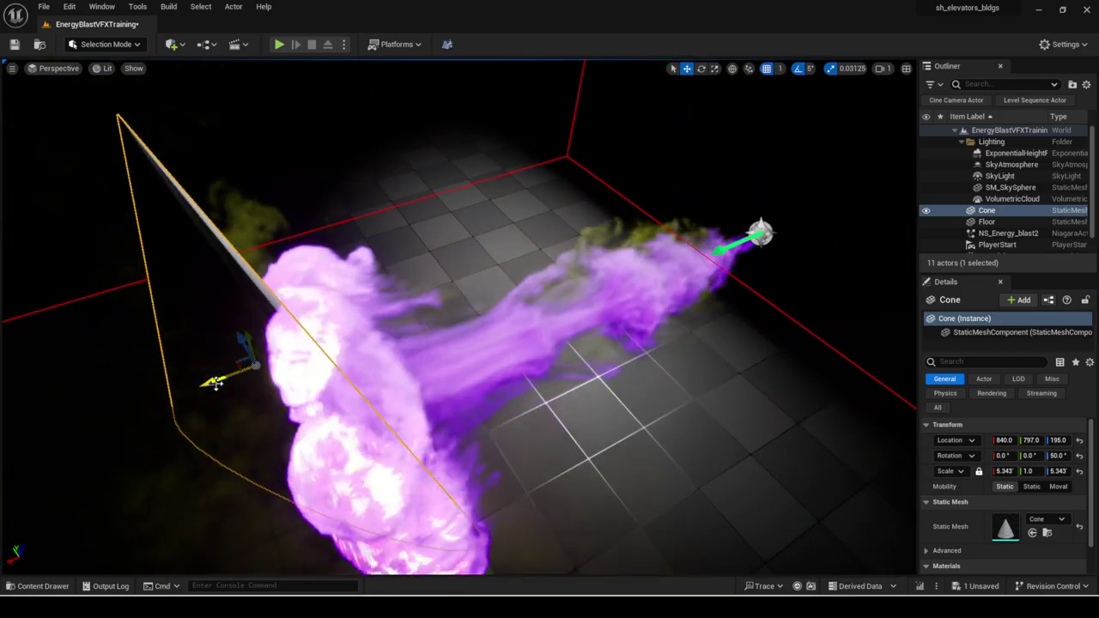
{"action": "left_click_drag", "start_coordinate": [209, 383], "coordinate": [513, 270]}
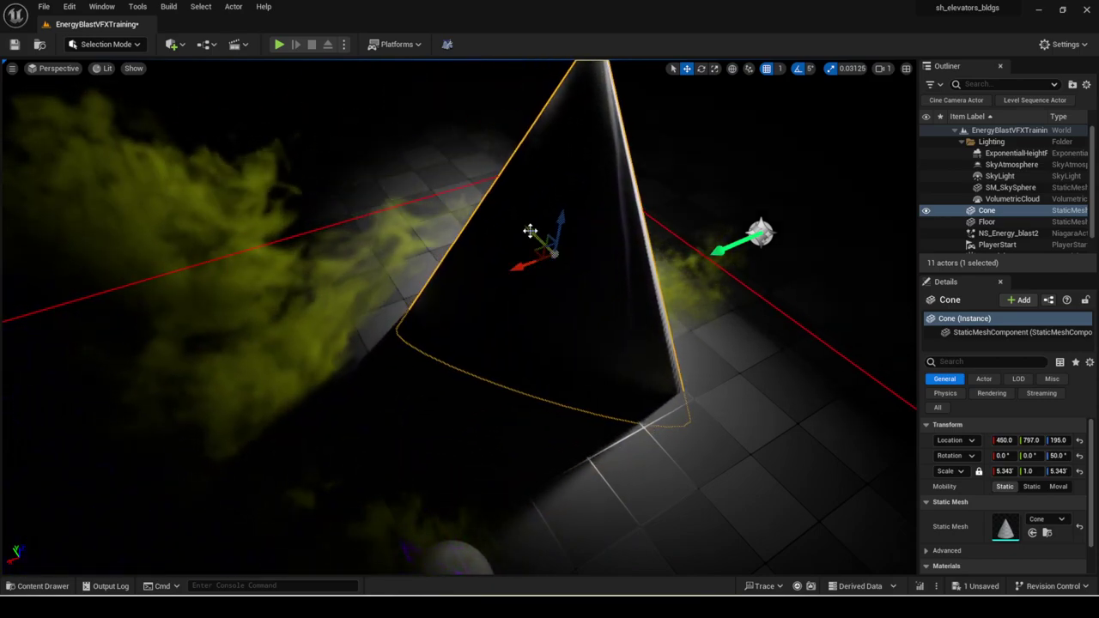
{"action": "mouse_move", "coordinate": [530, 231]}
{"action": "left_mouse_down"}
{"action": "mouse_move", "coordinate": [537, 268]}
{"action": "mouse_move", "coordinate": [172, 453]}
{"action": "mouse_move", "coordinate": [639, 247]}
{"action": "mouse_move", "coordinate": [282, 381]}
{"action": "mouse_move", "coordinate": [226, 309]}
{"action": "mouse_move", "coordinate": [348, 363]}
{"action": "mouse_move", "coordinate": [326, 324]}
{"action": "mouse_move", "coordinate": [297, 140]}
{"action": "mouse_move", "coordinate": [405, 515]}
{"action": "mouse_move", "coordinate": [409, 425]}
{"action": "left_mouse_up"}
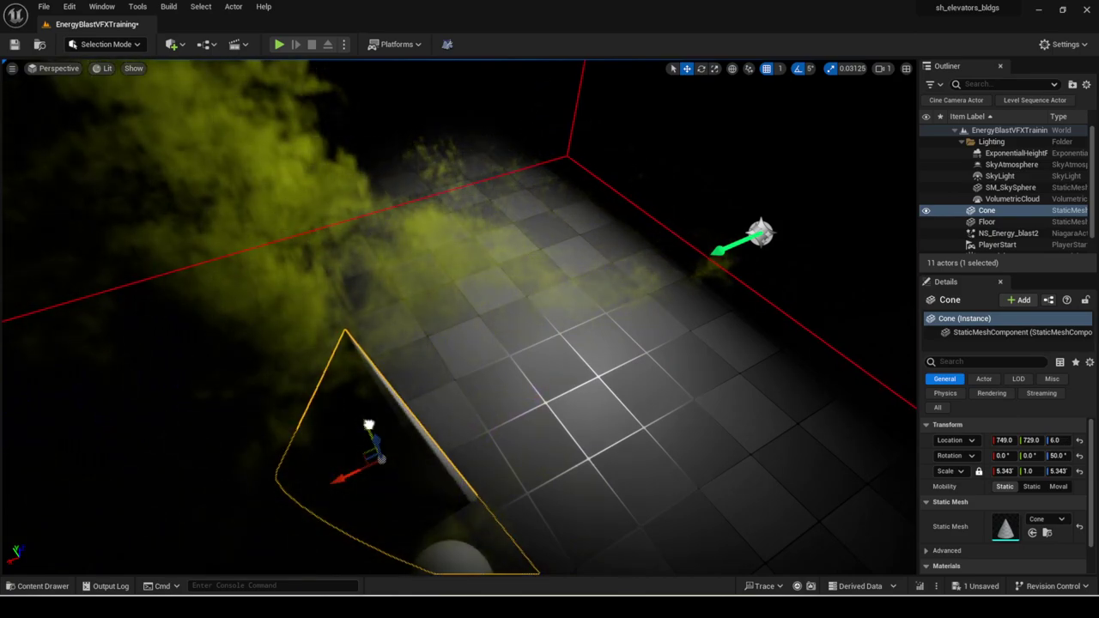
{"action": "mouse_move", "coordinate": [394, 476]}
{"action": "left_mouse_down"}
{"action": "mouse_move", "coordinate": [164, 186]}
{"action": "mouse_move", "coordinate": [361, 490]}
{"action": "mouse_move", "coordinate": [155, 183]}
{"action": "mouse_move", "coordinate": [296, 409]}
{"action": "left_mouse_up"}
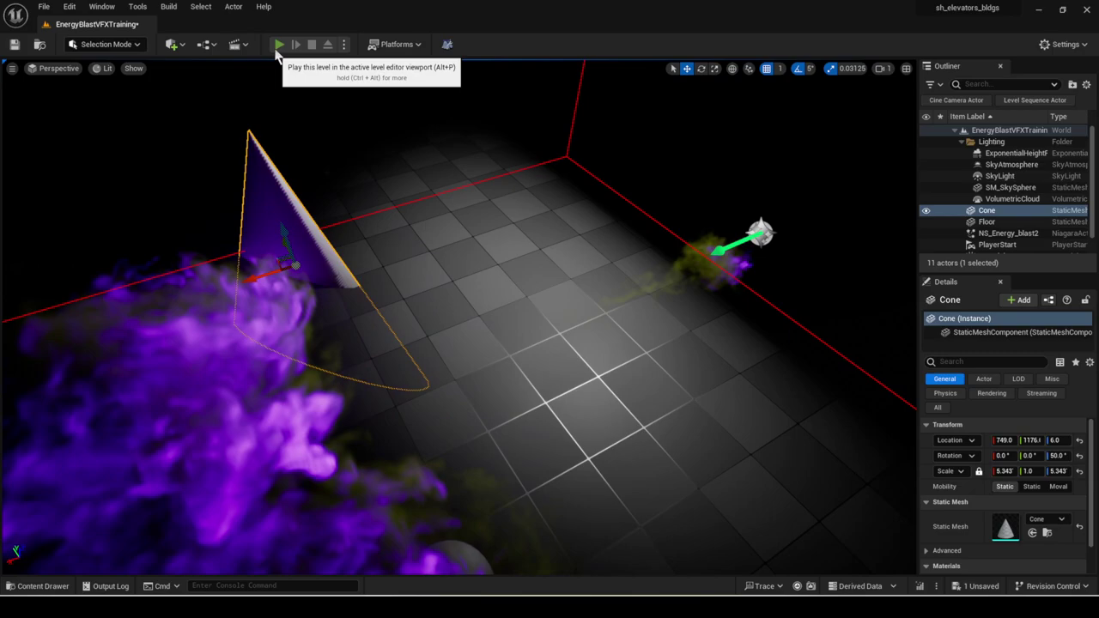
Step: Start a Play session and run the character forward into the yellow fog, triggering purple blasts
{"action": "left_click", "coordinate": [279, 44]}
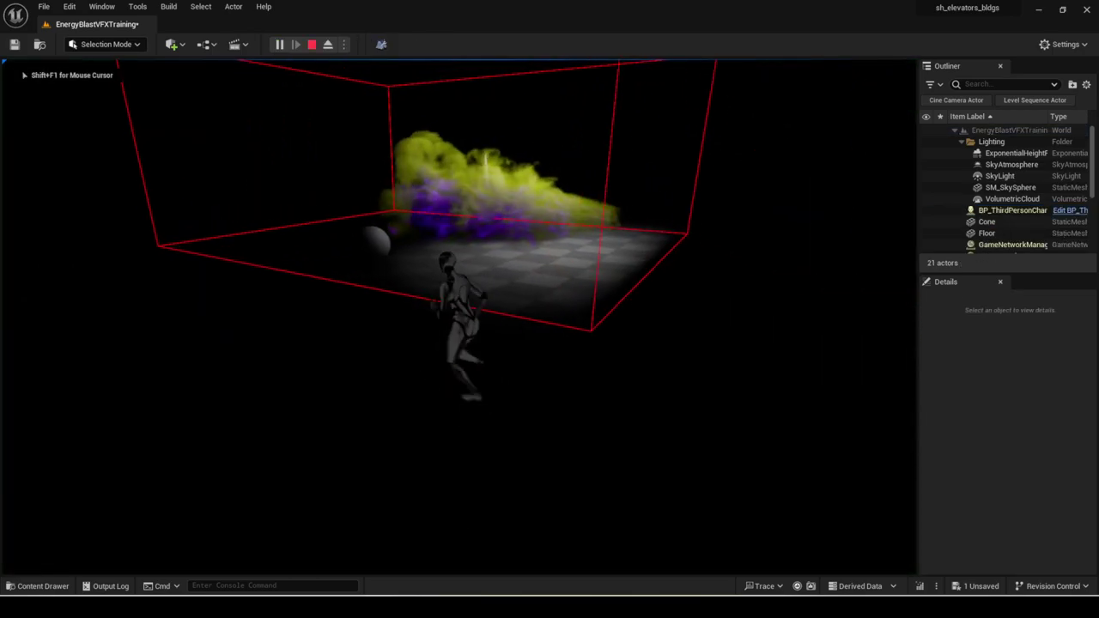
{"action": "key", "text": "w"}
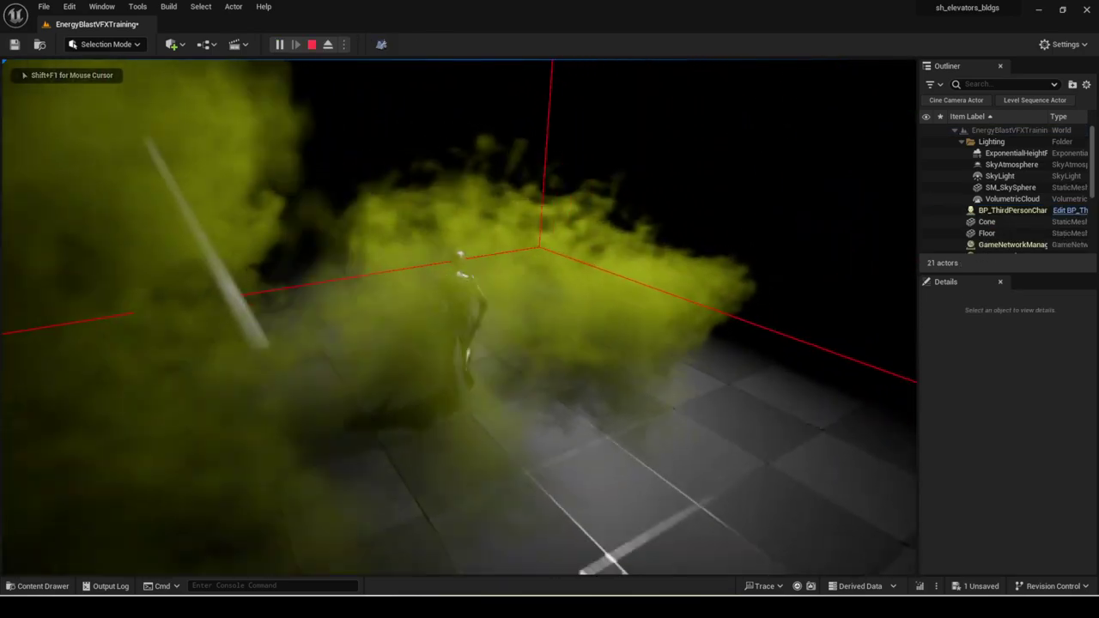
{"action": "key", "text": "w"}
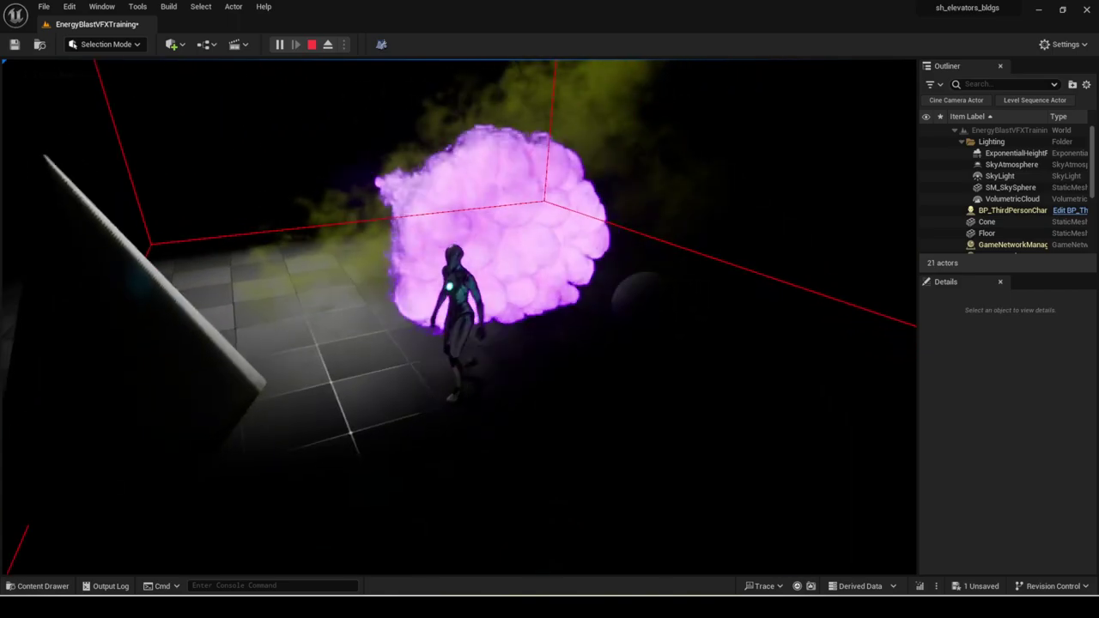
{"action": "key", "text": "w"}
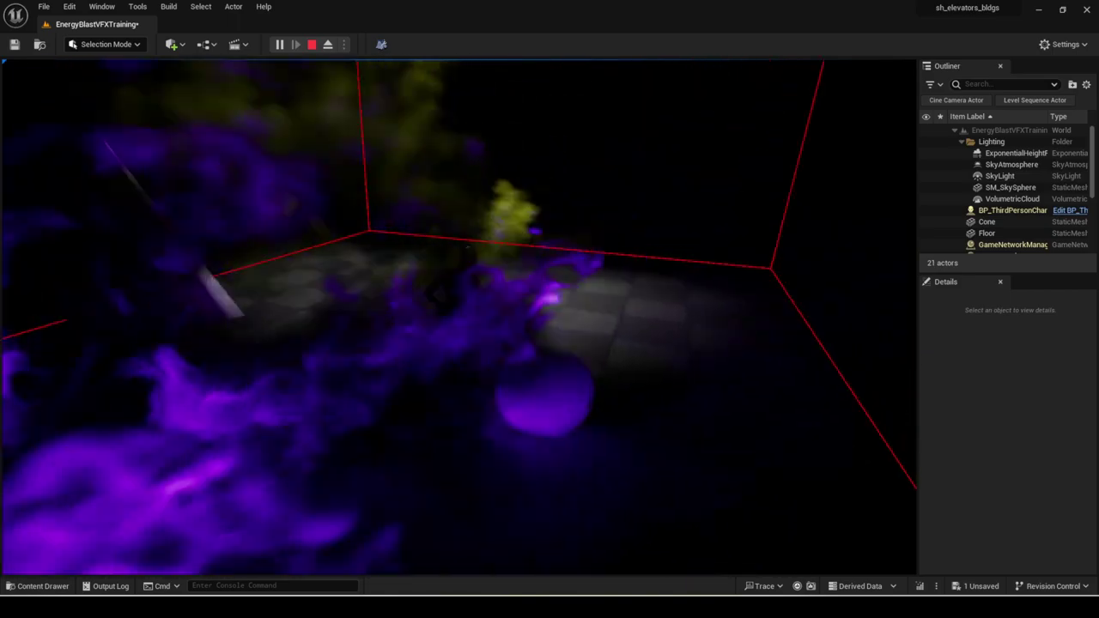
{"action": "key", "text": "w"}
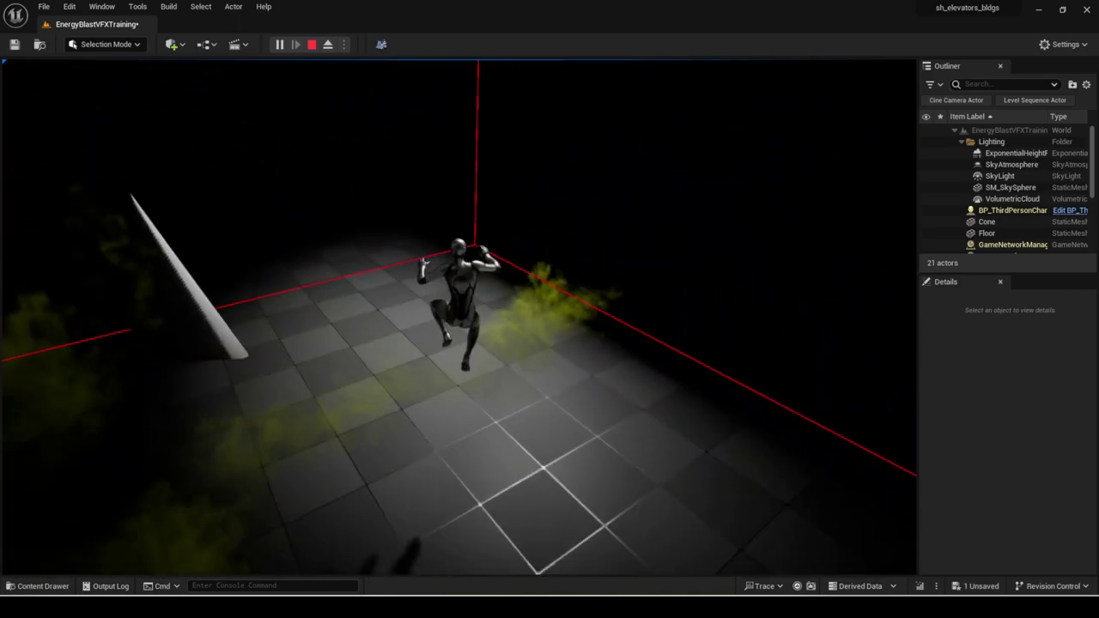
Step: Keep the character running across the floor through more purple blasts and out of the cloud
{"action": "key", "text": "w"}
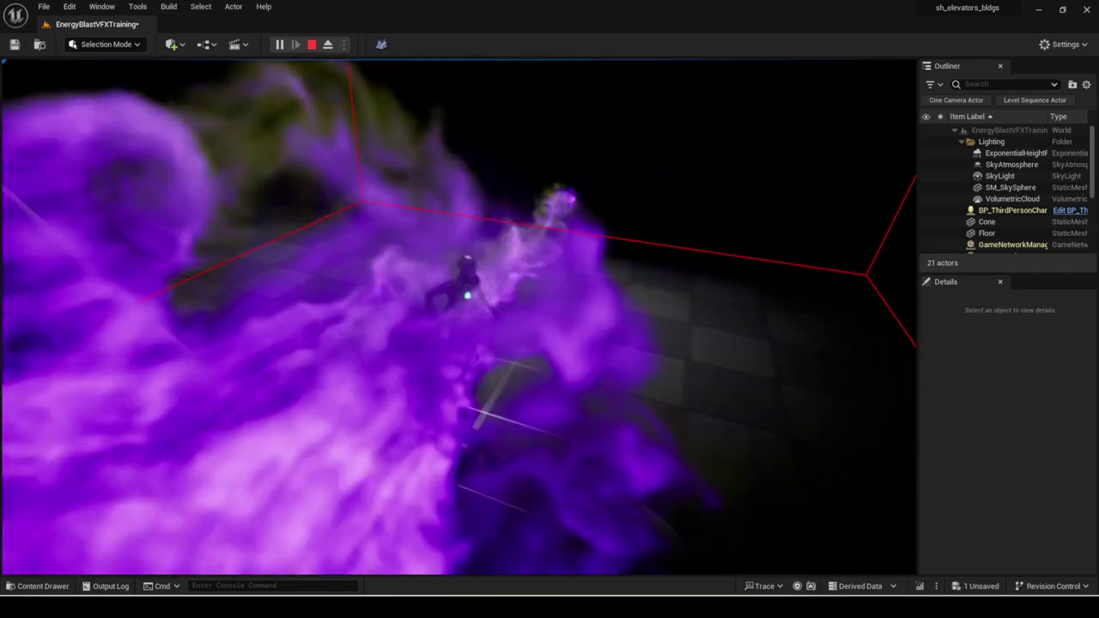
{"action": "key", "text": "w"}
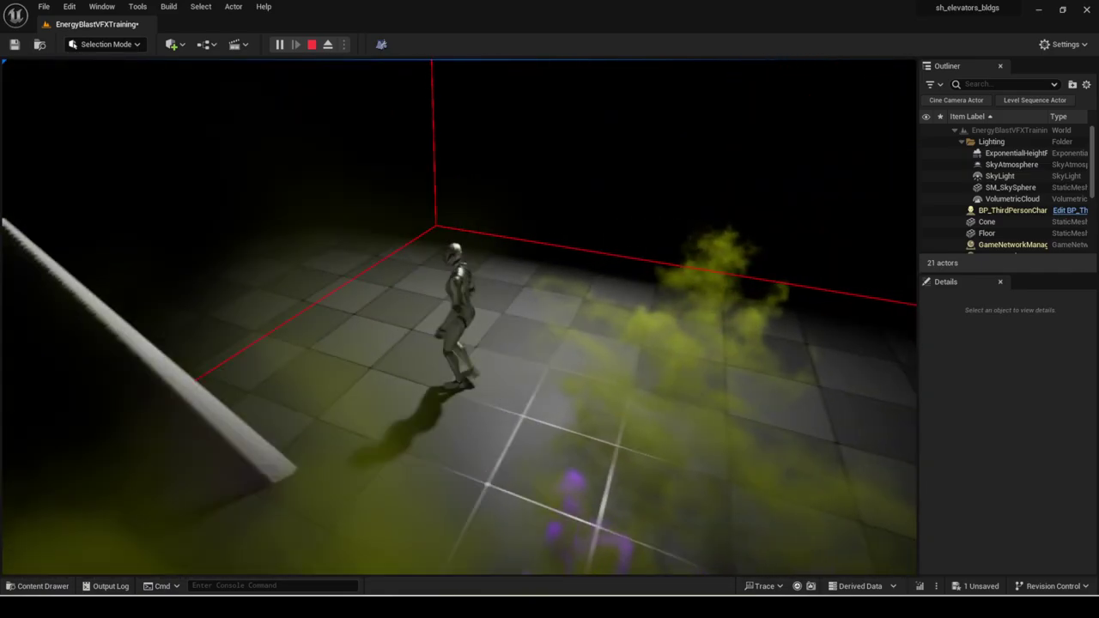
{"action": "key", "text": "w"}
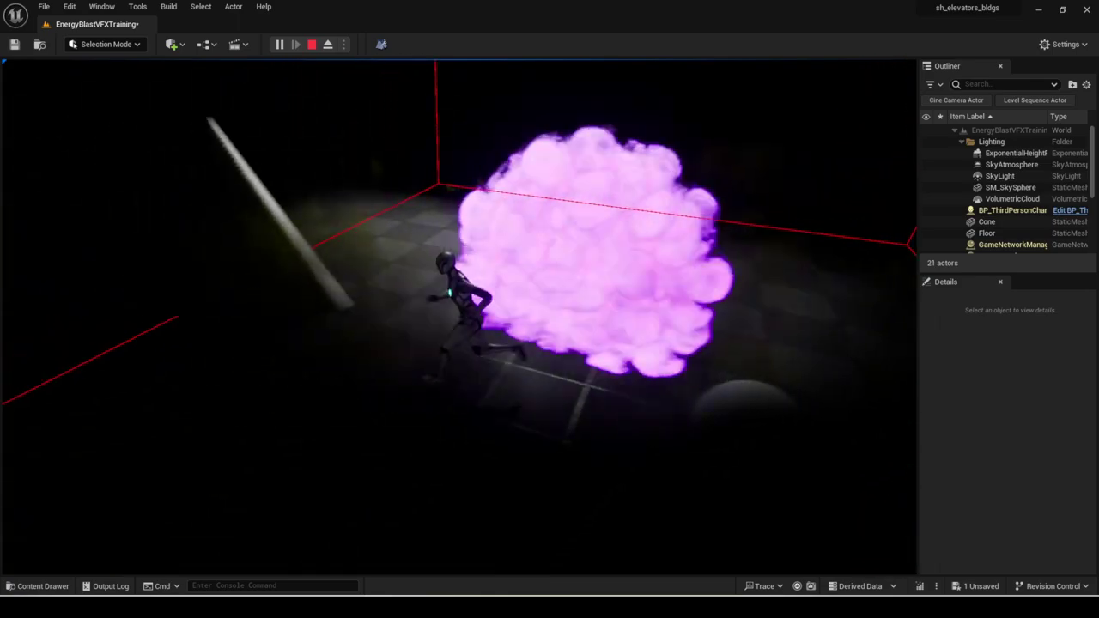
{"action": "key", "text": "w"}
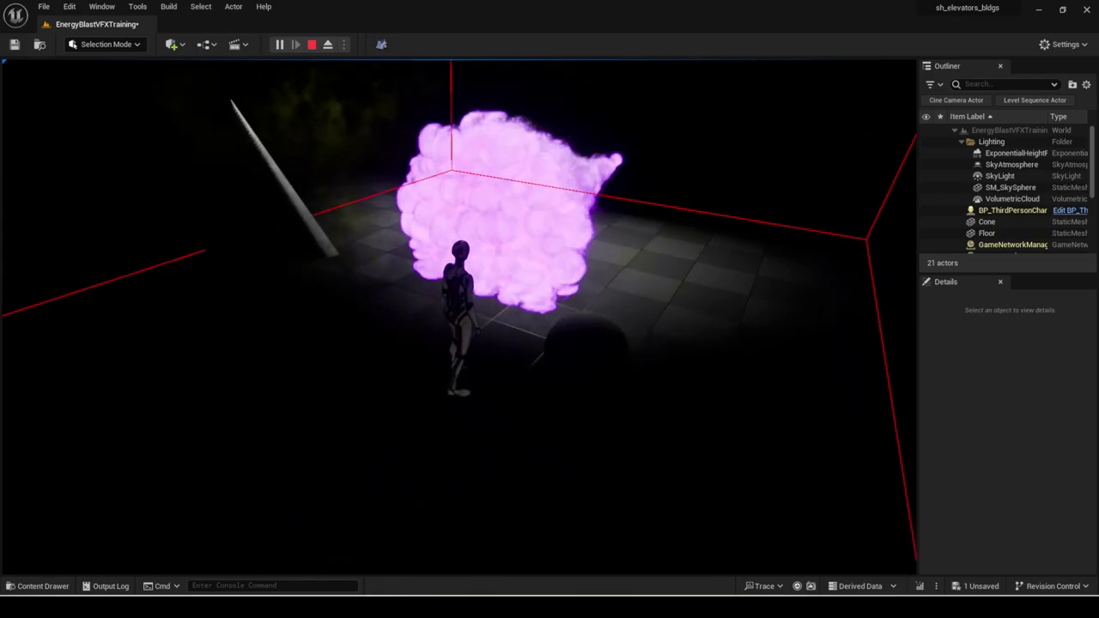
{"action": "key", "text": "w"}
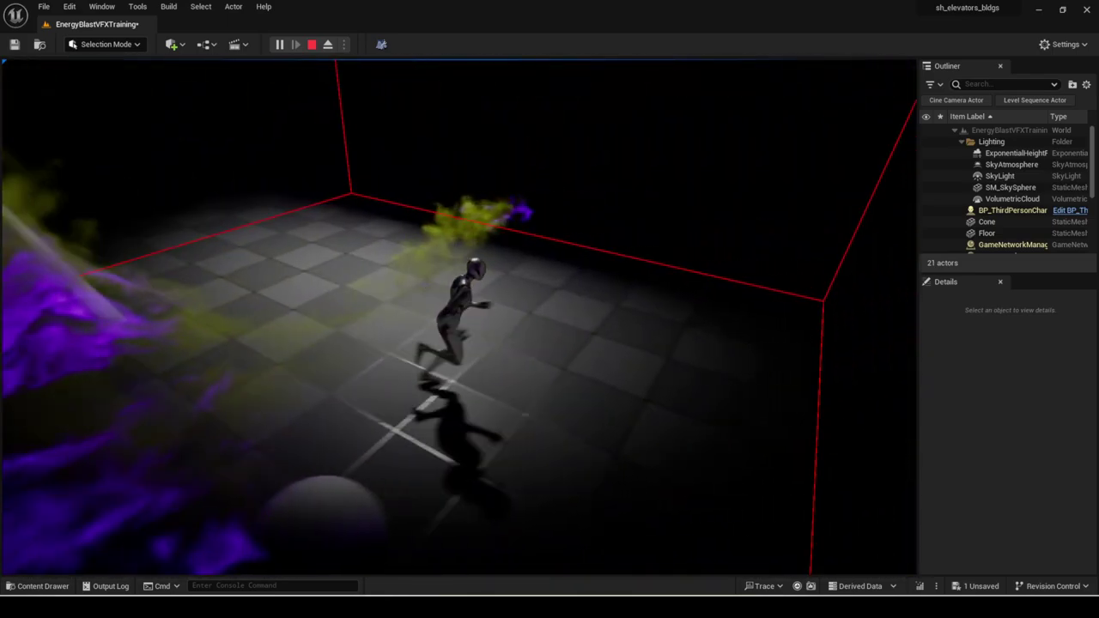
{"action": "key", "text": "w"}
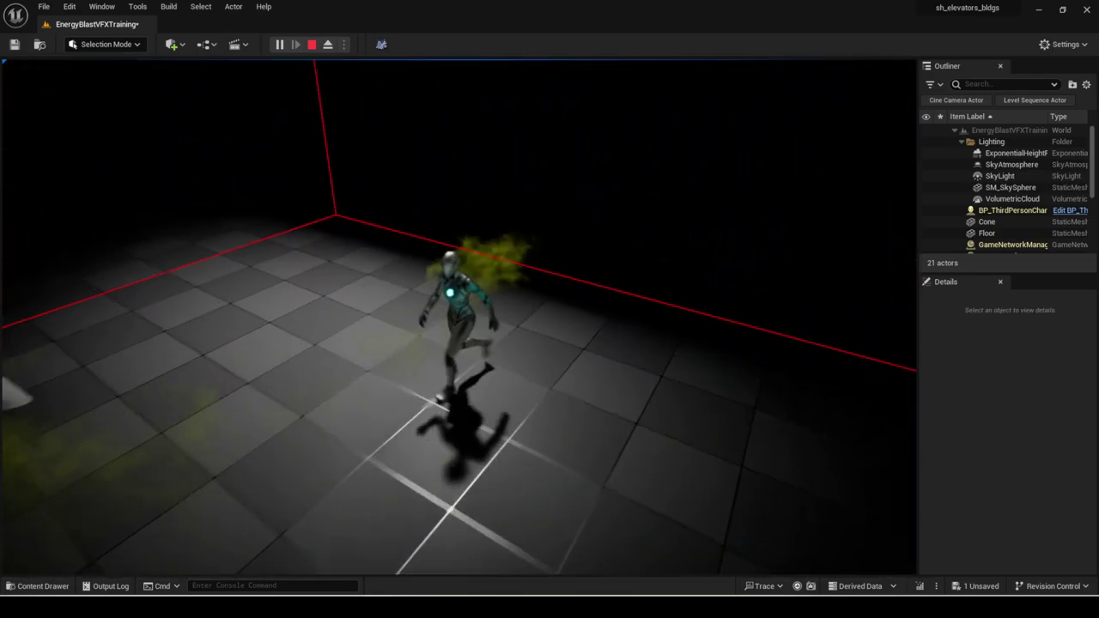